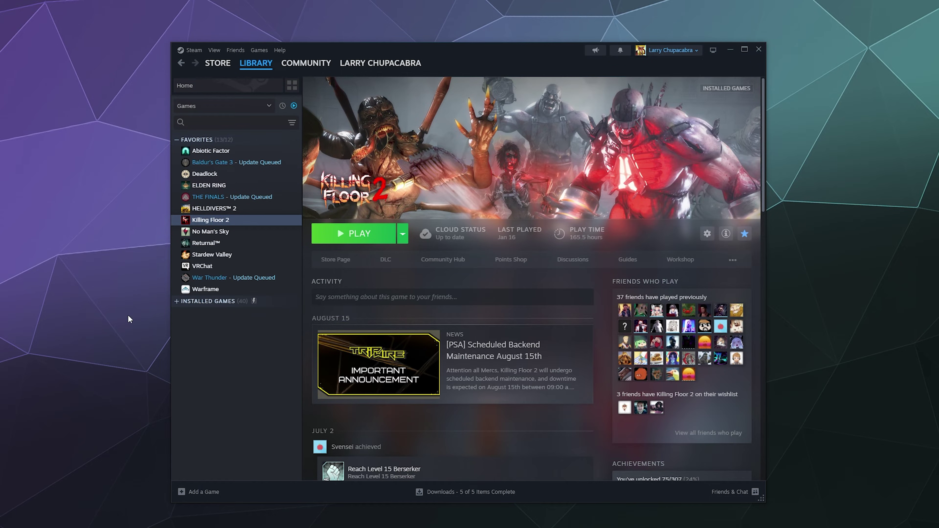
Select Deadlock in the library sidebar, then move down to ELDEN RING's game page
{"action": "left_click", "coordinate": [205, 173]}
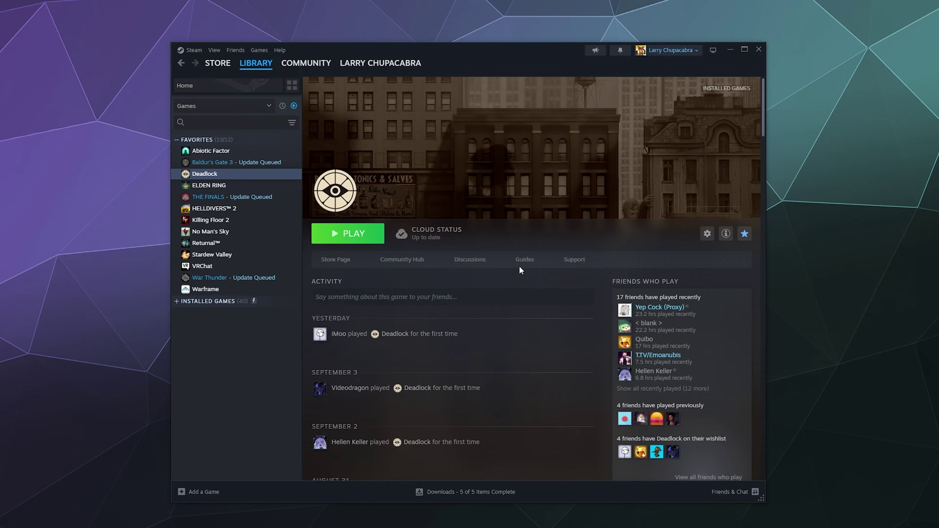
{"action": "key", "text": "Down"}
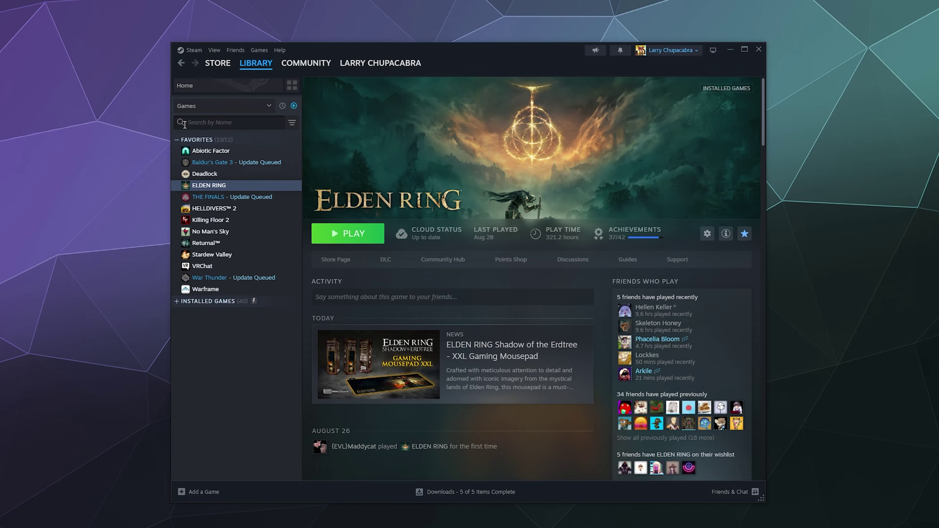
Apply, then remove, the Workshop library filter, and open Killing Floor 2's library page
{"action": "left_click", "coordinate": [292, 123]}
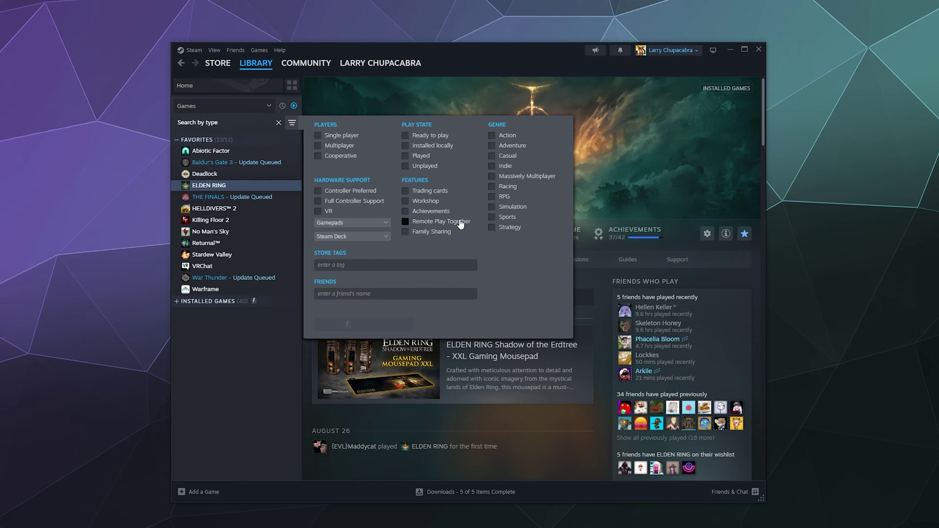
{"action": "left_click", "coordinate": [419, 205]}
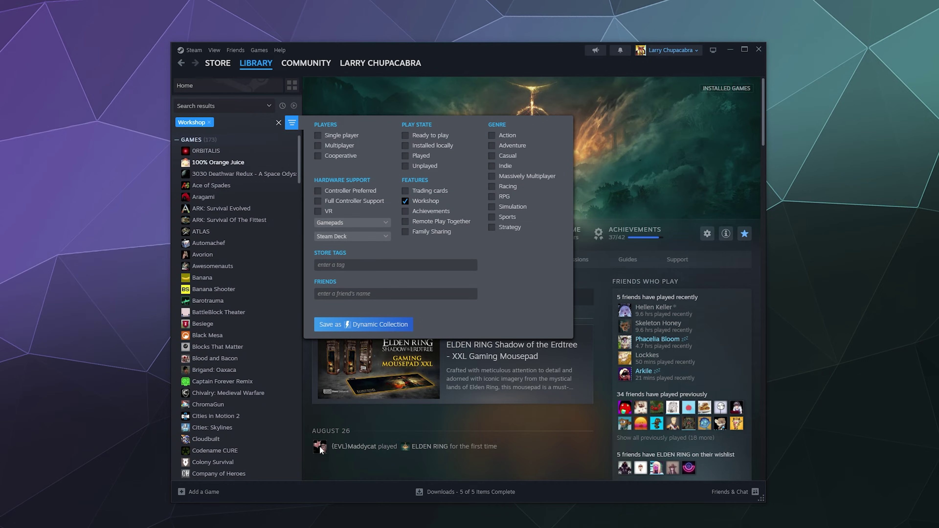
{"action": "left_click", "coordinate": [327, 465]}
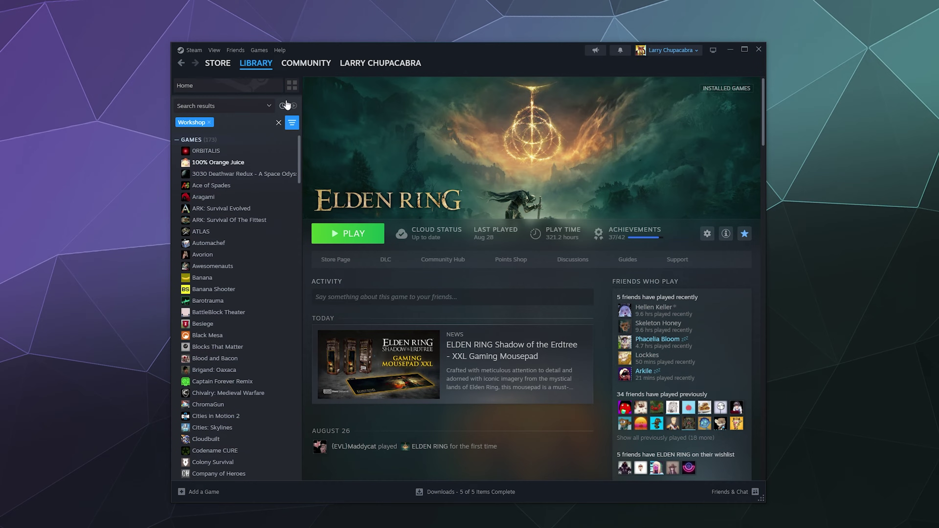
{"action": "left_click", "coordinate": [292, 123]}
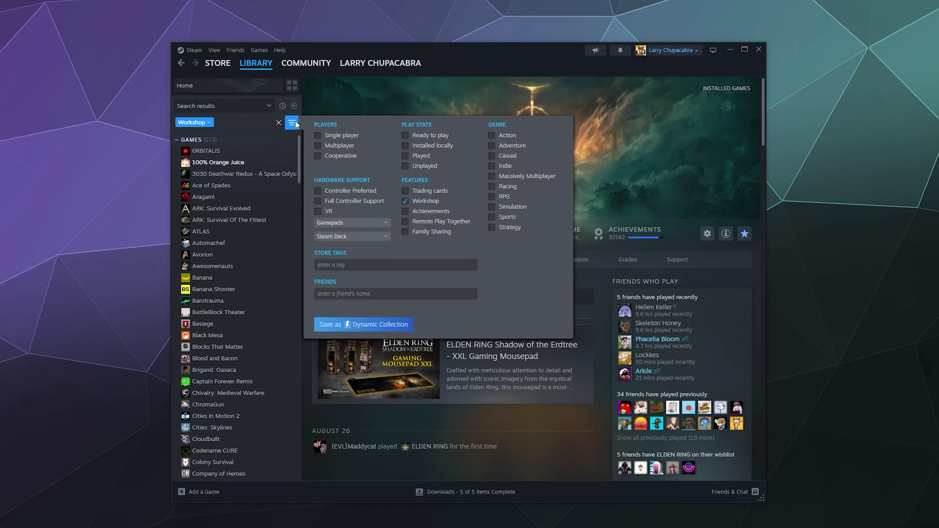
{"action": "left_click", "coordinate": [405, 200]}
{"action": "left_click", "coordinate": [211, 219]}
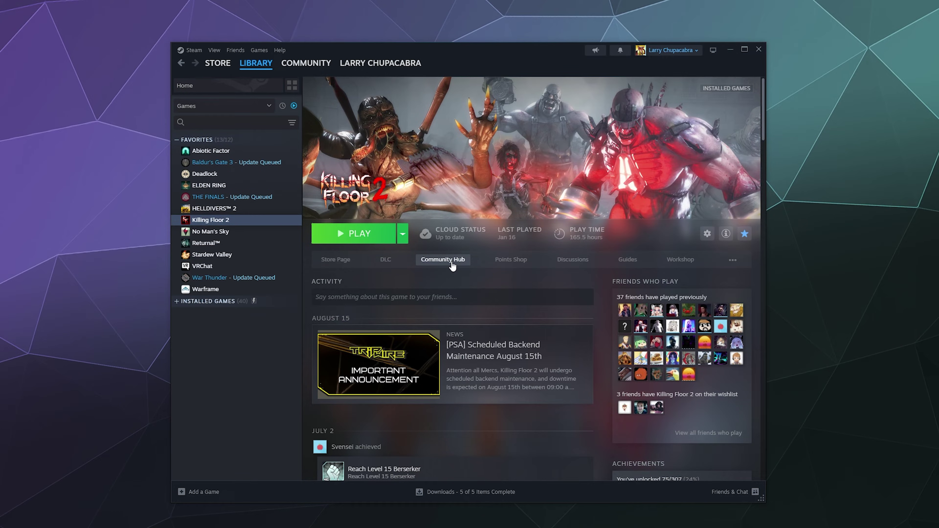
{"action": "left_click", "coordinate": [692, 263]}
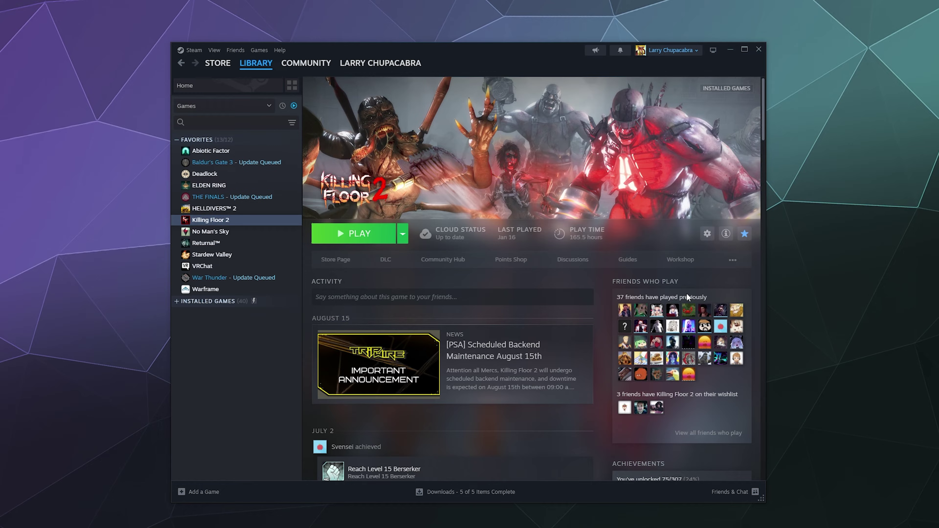
Browse Killing Floor 2's Community Hub posts, then go to its Workshop tab
{"action": "left_click", "coordinate": [442, 261]}
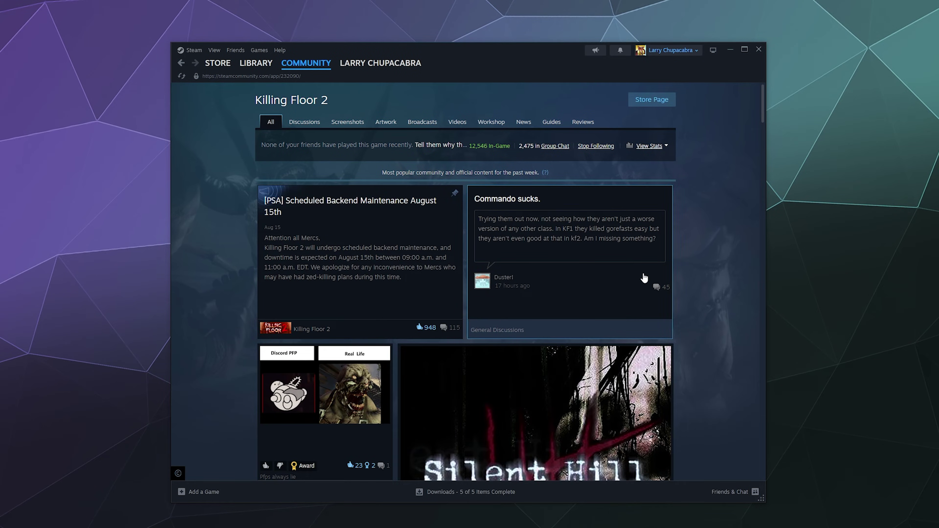
{"action": "scroll", "coordinate": [701, 296], "scroll_direction": "down", "scroll_amount": 4}
{"action": "scroll", "coordinate": [703, 297], "scroll_direction": "down", "scroll_amount": 8}
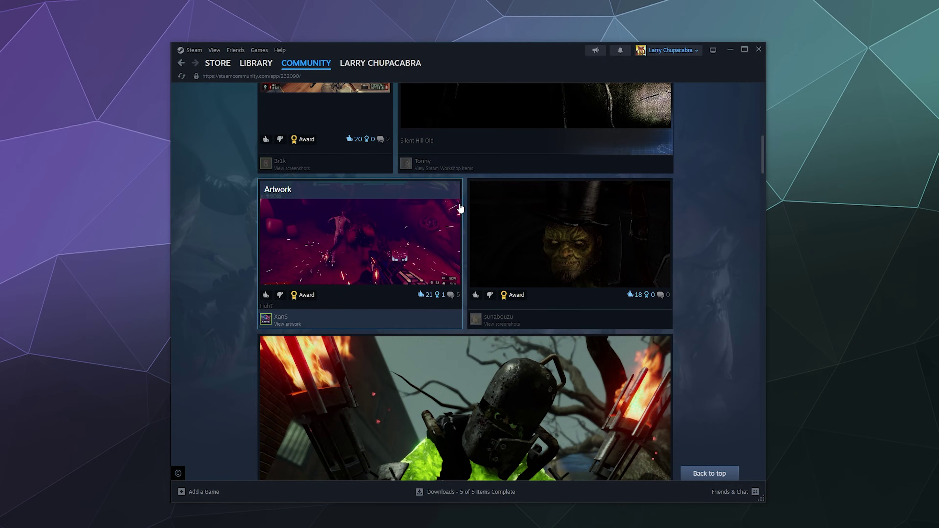
{"action": "scroll", "coordinate": [701, 258], "scroll_direction": "down", "scroll_amount": 7}
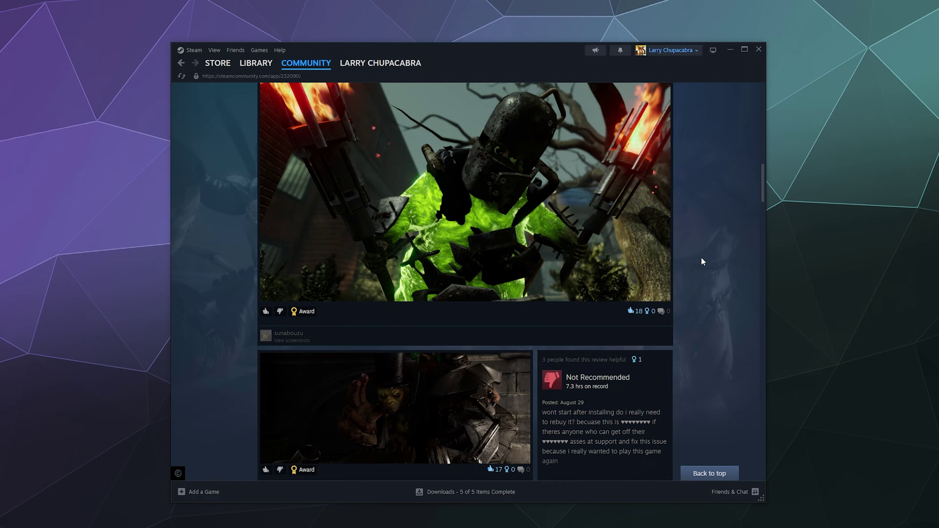
{"action": "scroll", "coordinate": [565, 238], "scroll_direction": "up", "scroll_amount": 15}
{"action": "scroll", "coordinate": [562, 250], "scroll_direction": "up", "scroll_amount": 3}
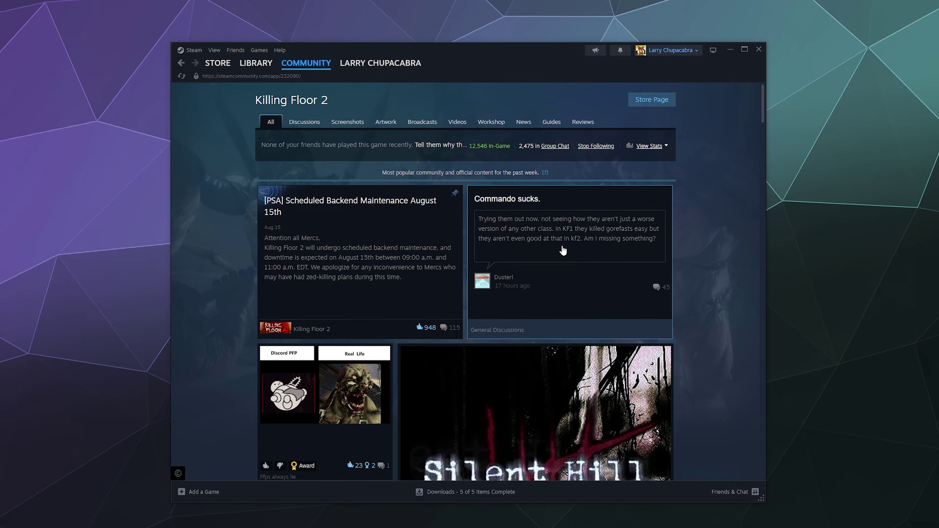
{"action": "left_click", "coordinate": [491, 123]}
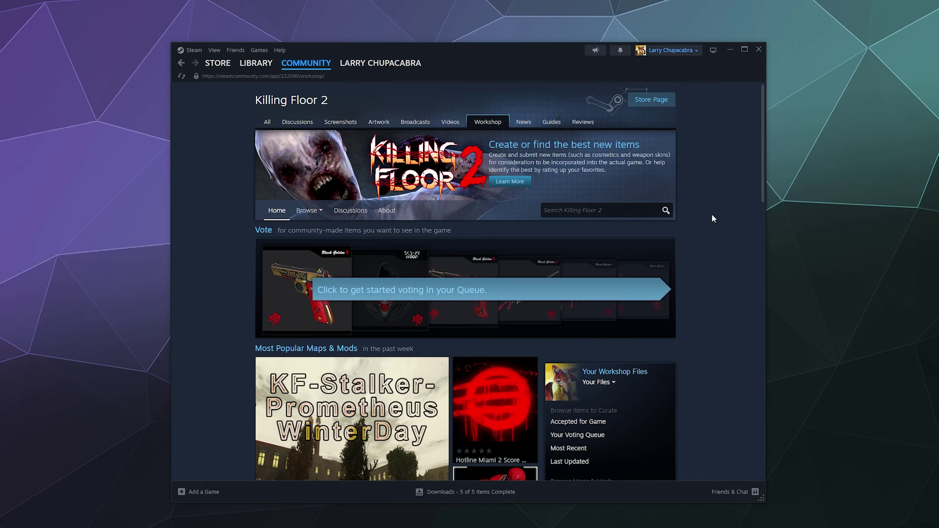
Scroll the Killing Floor 2 Workshop down to the Most Popular maps and mods
{"action": "scroll", "coordinate": [712, 215], "scroll_direction": "down", "scroll_amount": 15}
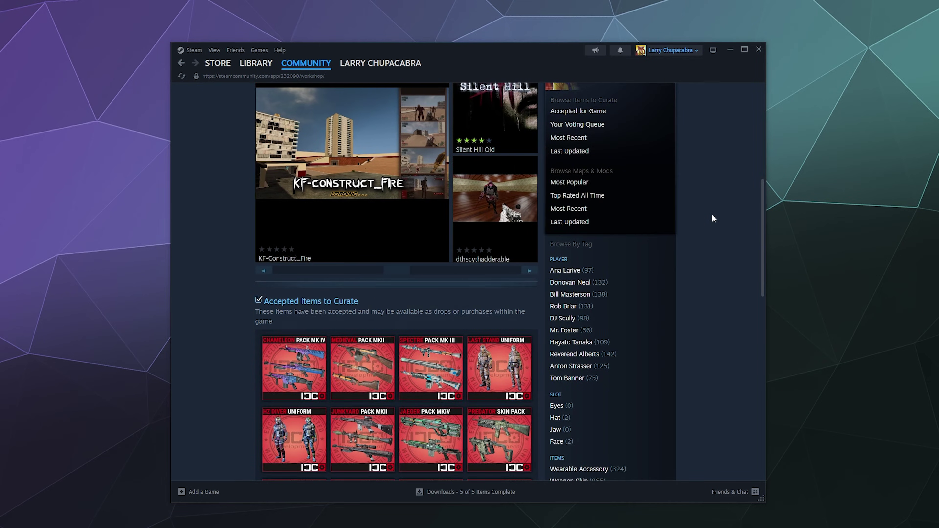
{"action": "scroll", "coordinate": [711, 219], "scroll_direction": "down", "scroll_amount": 3}
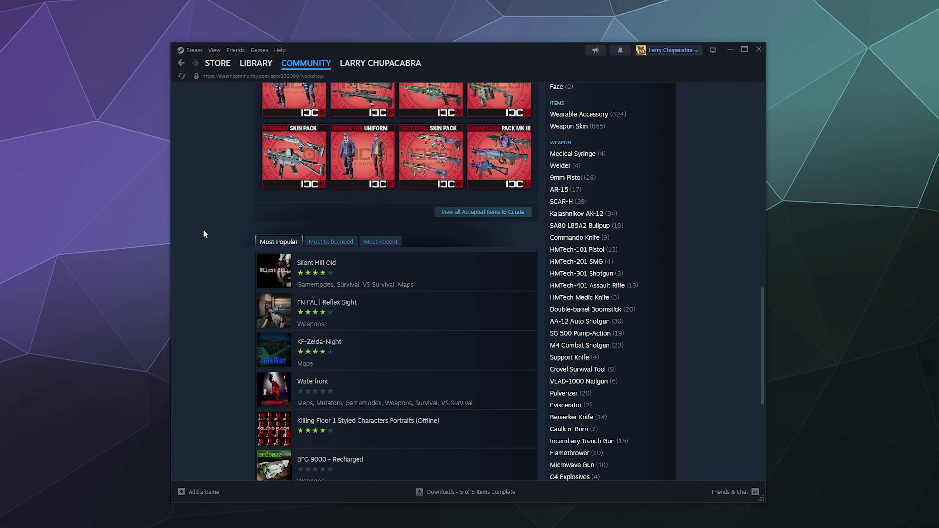
{"action": "scroll", "coordinate": [194, 213], "scroll_direction": "down", "scroll_amount": 3}
{"action": "scroll", "coordinate": [197, 228], "scroll_direction": "up", "scroll_amount": 2}
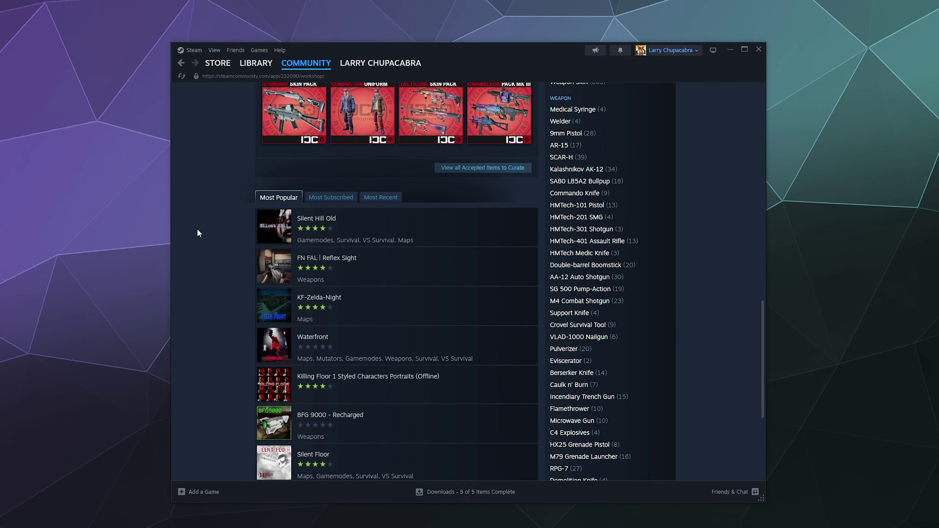
{"action": "scroll", "coordinate": [197, 228], "scroll_direction": "down", "scroll_amount": 1}
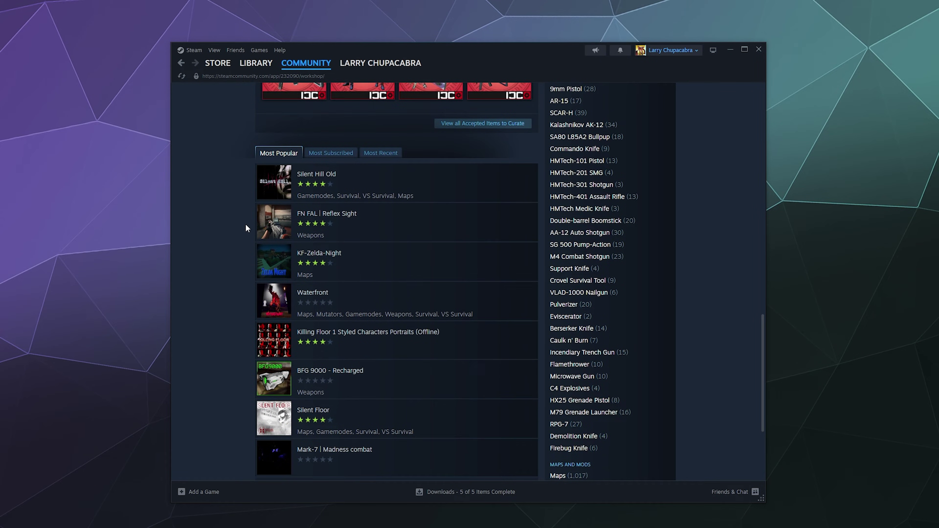
{"action": "mouse_move", "coordinate": [281, 183]}
{"action": "mouse_move", "coordinate": [266, 224]}
{"action": "mouse_move", "coordinate": [275, 268]}
List Most Subscribed items and open the KF-BikiniAtoll map's Workshop page and screenshots
{"action": "left_click", "coordinate": [328, 152]}
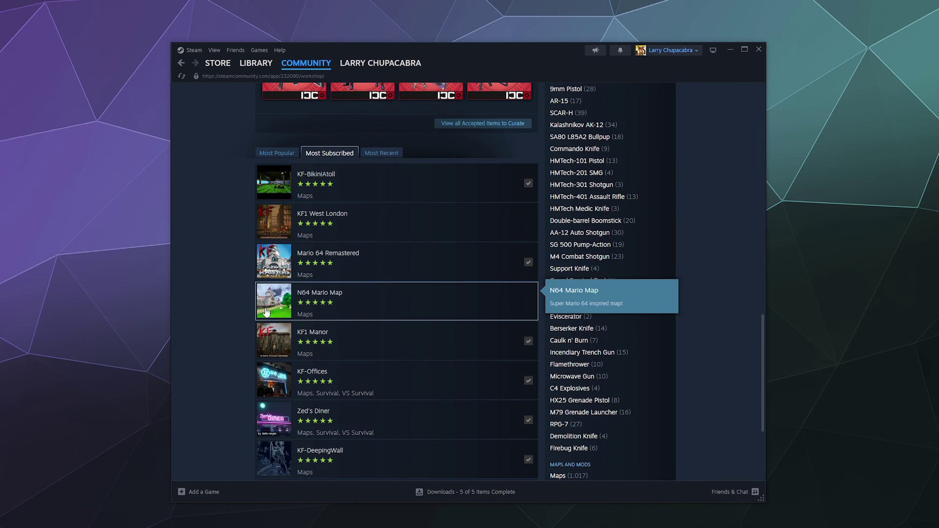
{"action": "left_click", "coordinate": [373, 177]}
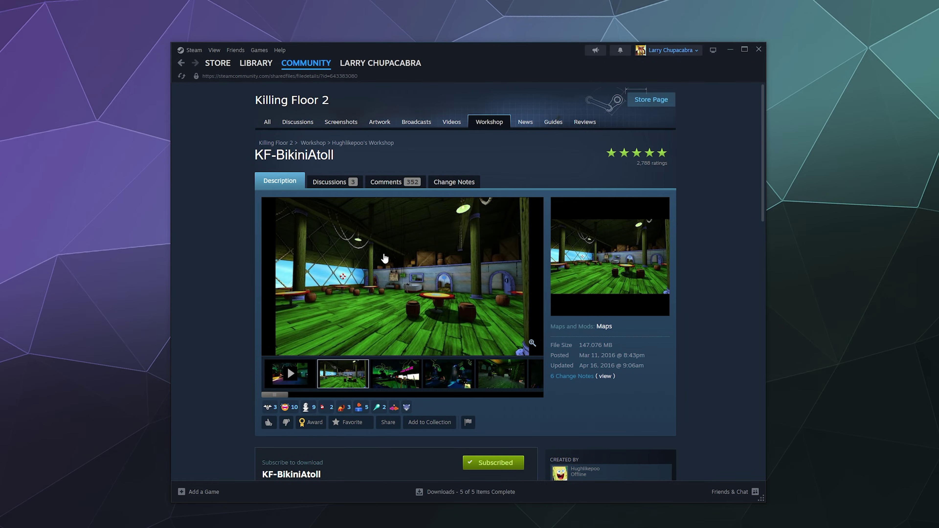
{"action": "left_click", "coordinate": [394, 373]}
{"action": "scroll", "coordinate": [390, 380], "scroll_direction": "down", "scroll_amount": 5}
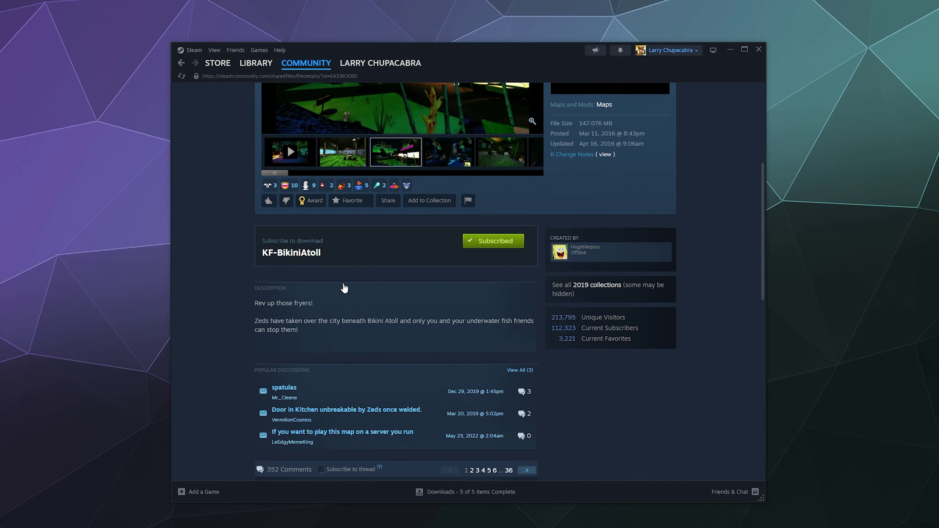
Resubscribe to KF-BikiniAtoll, check its download progress, and return to its page
{"action": "left_click", "coordinate": [485, 246]}
{"action": "left_click", "coordinate": [477, 244]}
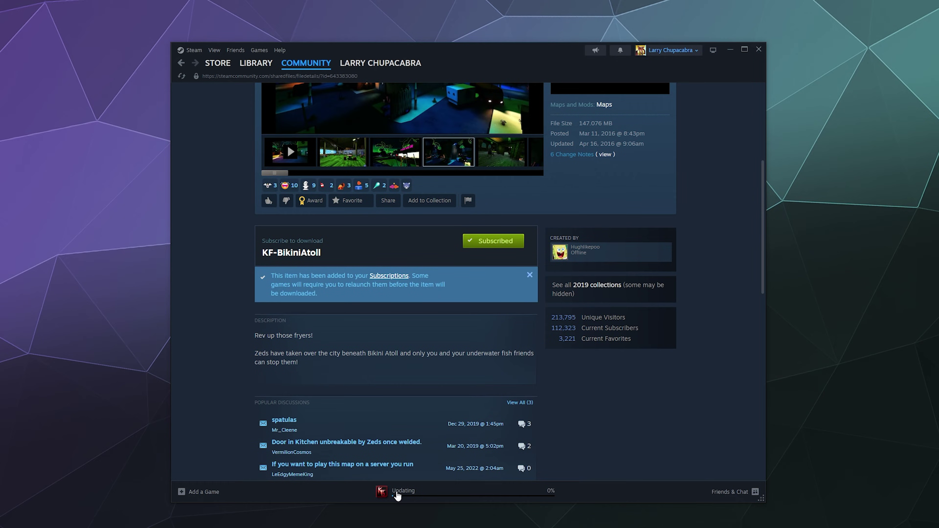
{"action": "left_click", "coordinate": [397, 495]}
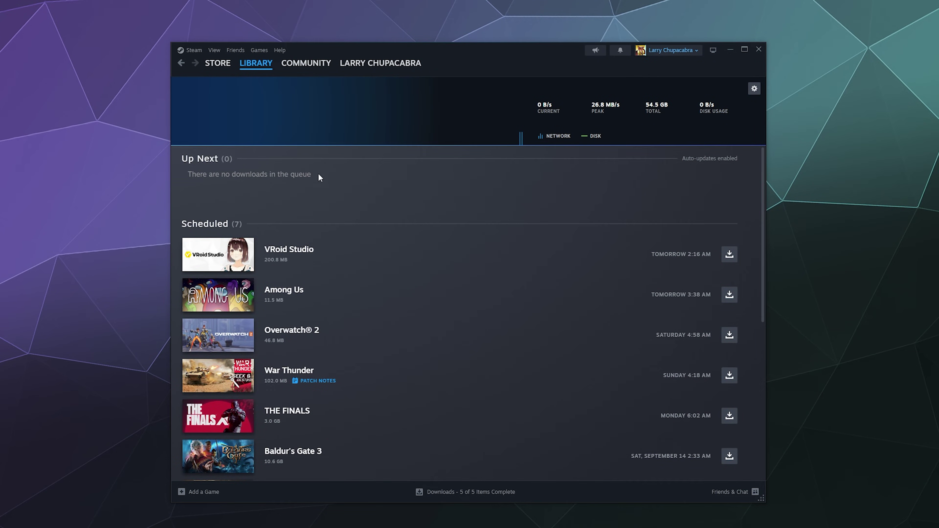
{"action": "left_click", "coordinate": [181, 62]}
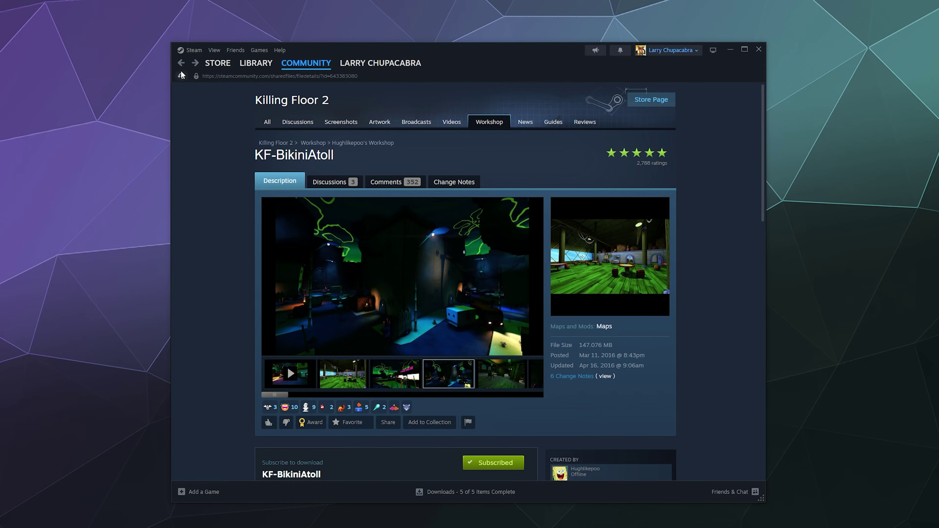
Subscribe to the Waterfront map and return to the Killing Floor 2 Workshop home
{"action": "left_click", "coordinate": [180, 63]}
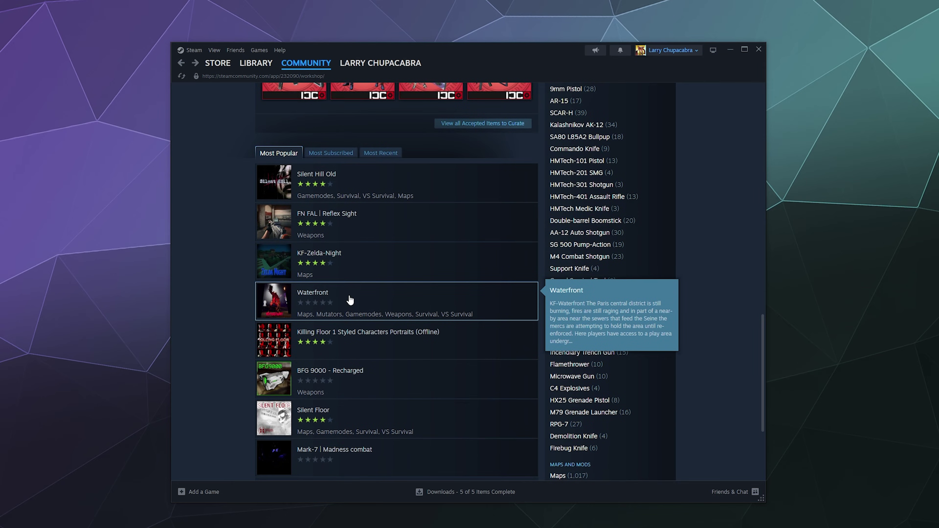
{"action": "left_click", "coordinate": [349, 300]}
{"action": "scroll", "coordinate": [430, 302], "scroll_direction": "down", "scroll_amount": 4}
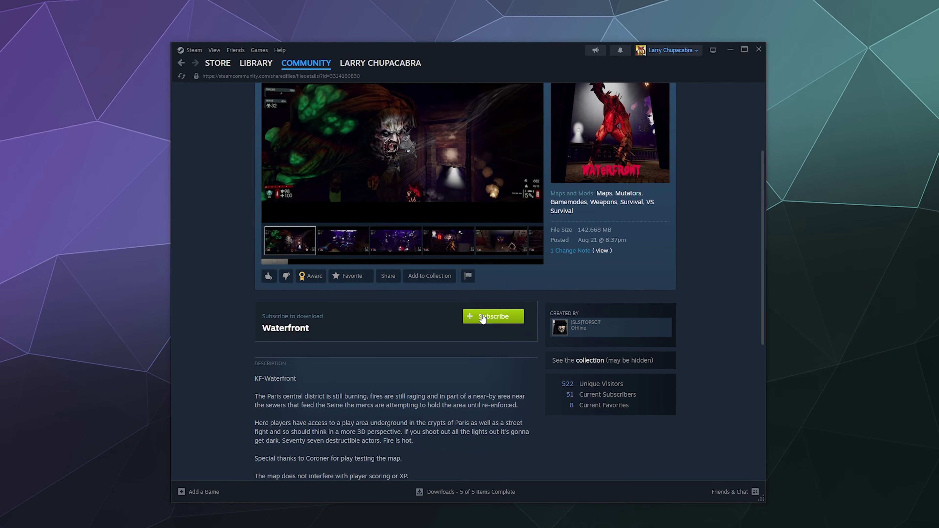
{"action": "left_click", "coordinate": [482, 316]}
{"action": "left_click", "coordinate": [181, 64]}
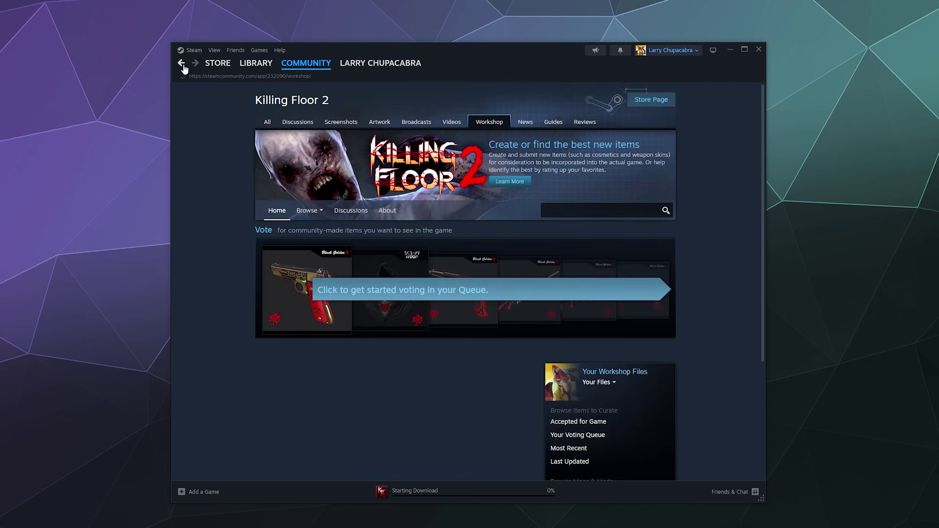
Open the Silent Hill Old item and subscribe to it
{"action": "scroll", "coordinate": [385, 333], "scroll_direction": "down", "scroll_amount": 4}
{"action": "scroll", "coordinate": [386, 346], "scroll_direction": "up", "scroll_amount": 1}
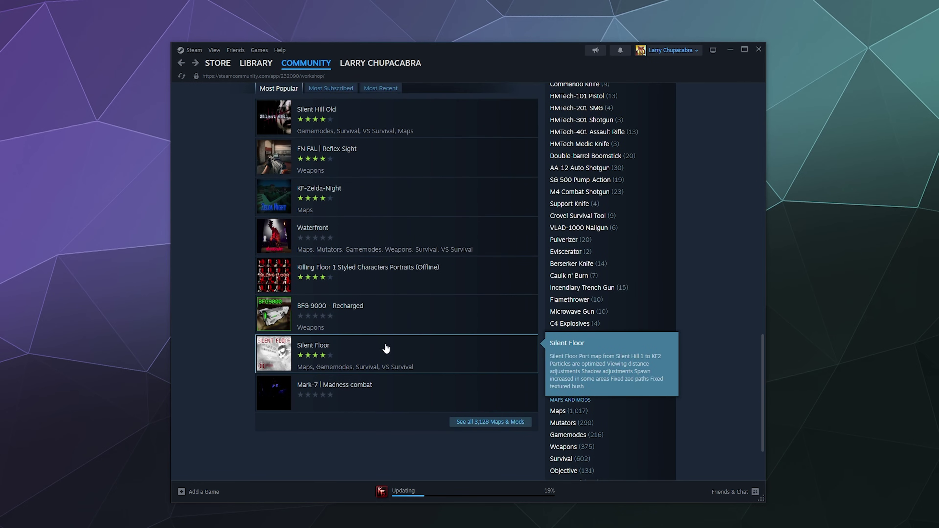
{"action": "scroll", "coordinate": [385, 348], "scroll_direction": "up", "scroll_amount": 6}
{"action": "left_click", "coordinate": [329, 355]}
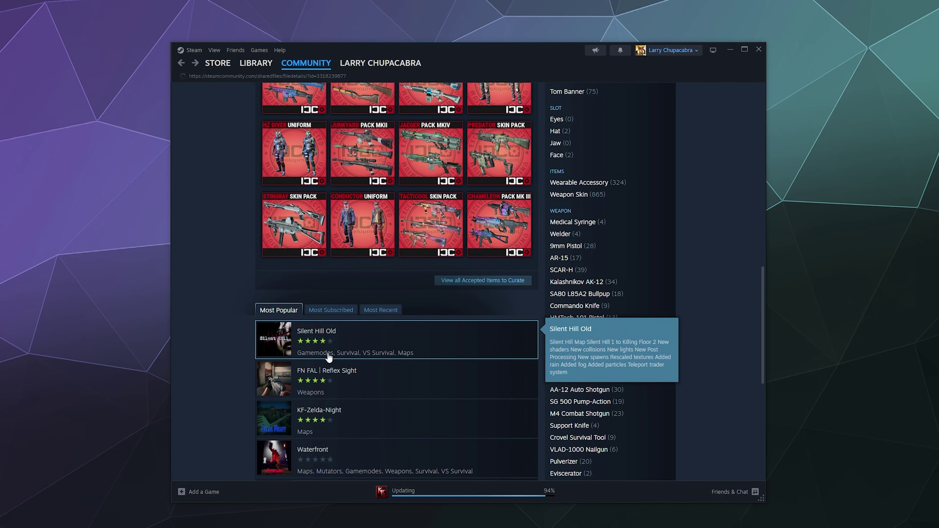
{"action": "scroll", "coordinate": [369, 332], "scroll_direction": "down", "scroll_amount": 3}
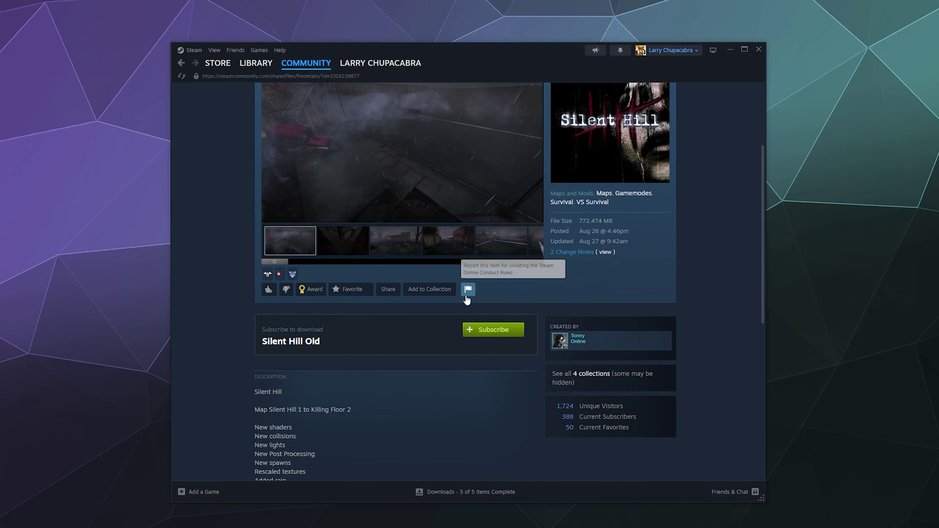
{"action": "left_click", "coordinate": [493, 330]}
Check the current download progress, then return to the Killing Floor 2 Workshop home
{"action": "scroll", "coordinate": [484, 407], "scroll_direction": "up", "scroll_amount": 3}
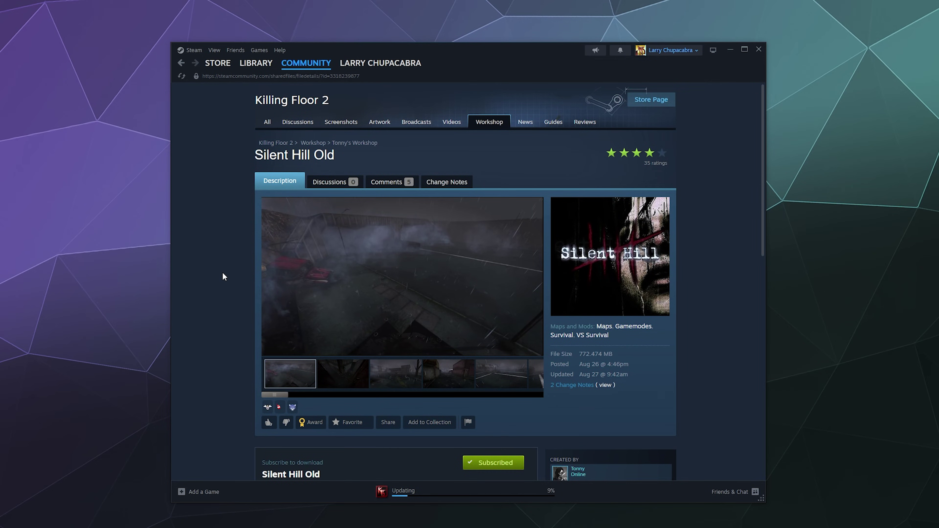
{"action": "left_click", "coordinate": [404, 494]}
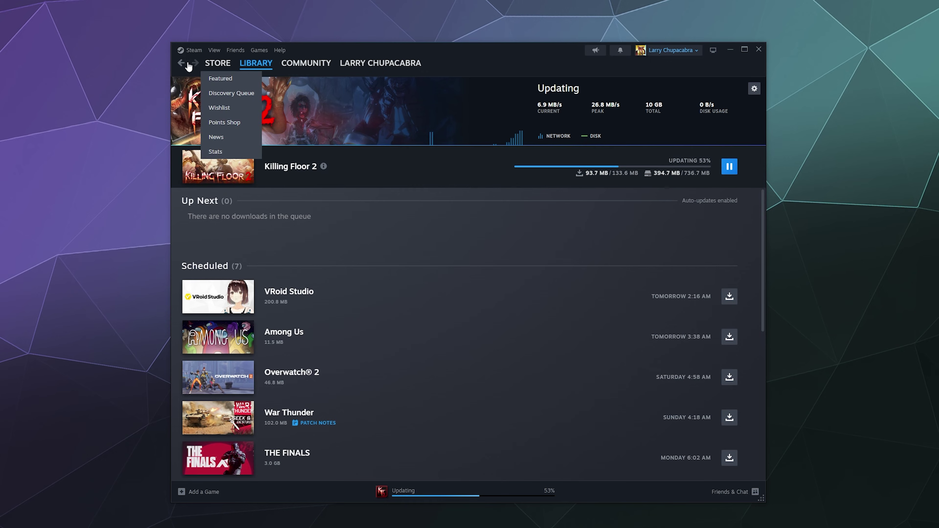
{"action": "left_click", "coordinate": [181, 63]}
{"action": "scroll", "coordinate": [269, 257], "scroll_direction": "down", "scroll_amount": 5}
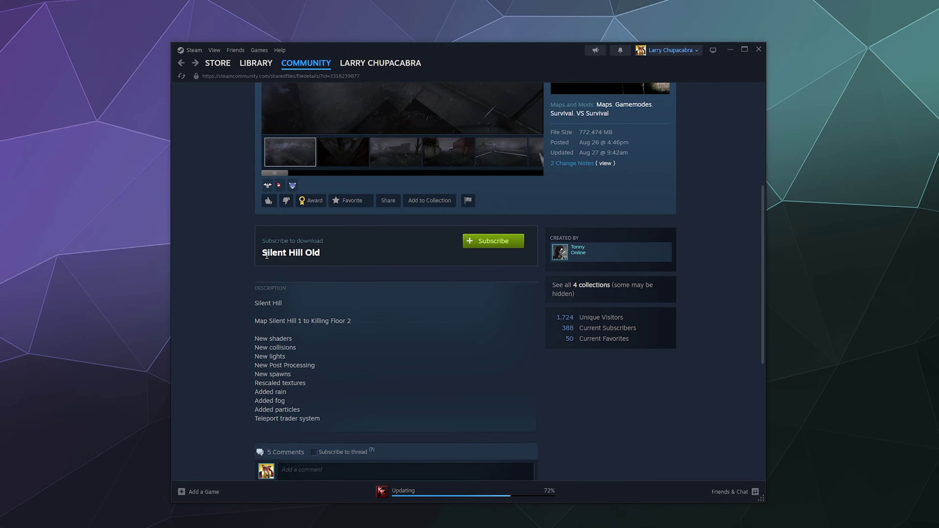
{"action": "scroll", "coordinate": [266, 256], "scroll_direction": "up", "scroll_amount": 5}
{"action": "left_click", "coordinate": [180, 63]}
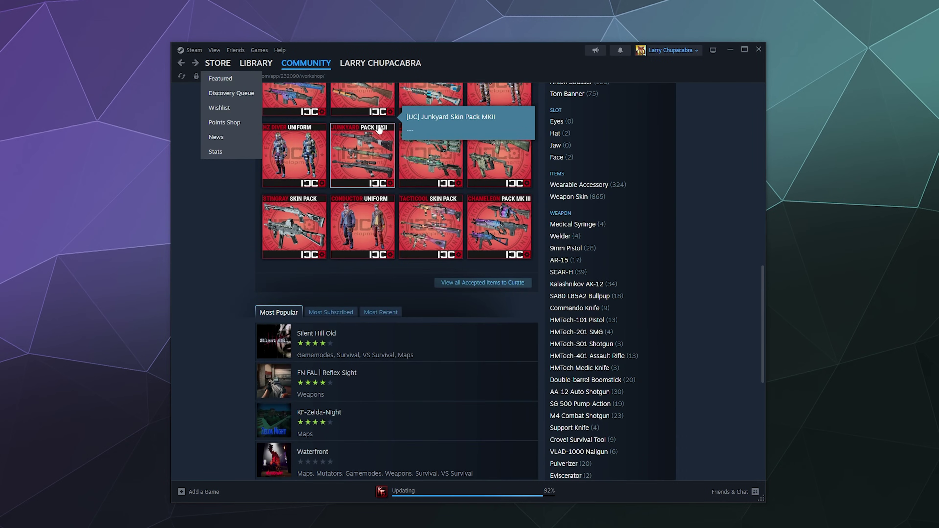
List the Workshop items by Most Subscribed and look through the list
{"action": "left_click", "coordinate": [332, 312]}
{"action": "scroll", "coordinate": [356, 306], "scroll_direction": "down", "scroll_amount": 7}
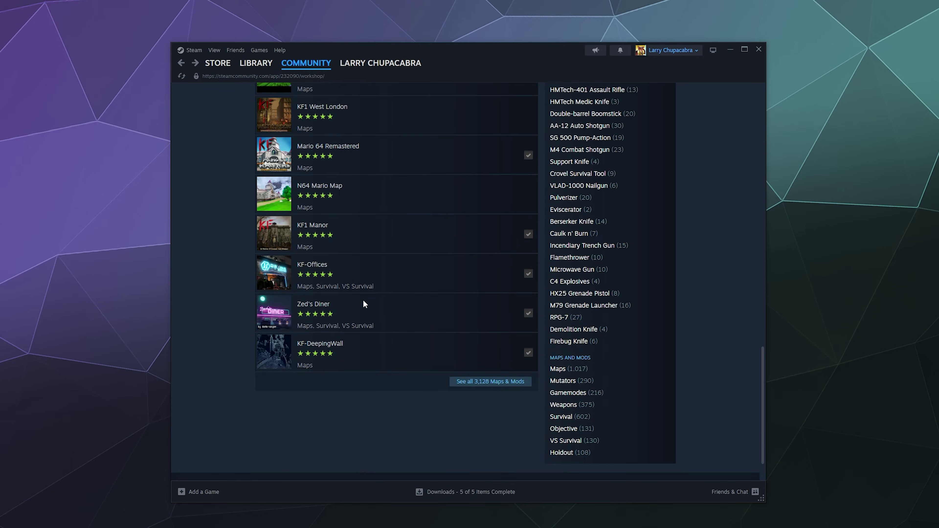
{"action": "mouse_move", "coordinate": [362, 315]}
{"action": "scroll", "coordinate": [239, 225], "scroll_direction": "up", "scroll_amount": 7}
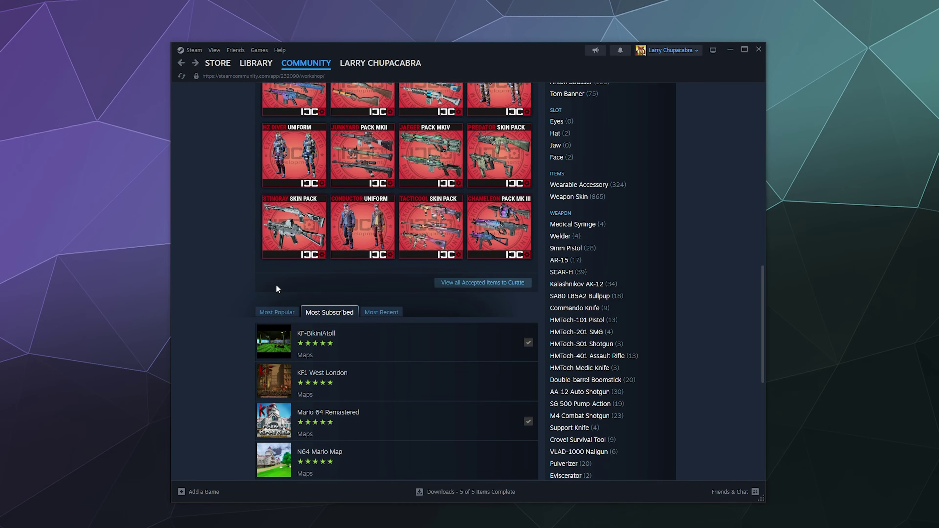
{"action": "scroll", "coordinate": [257, 286], "scroll_direction": "down", "scroll_amount": 7}
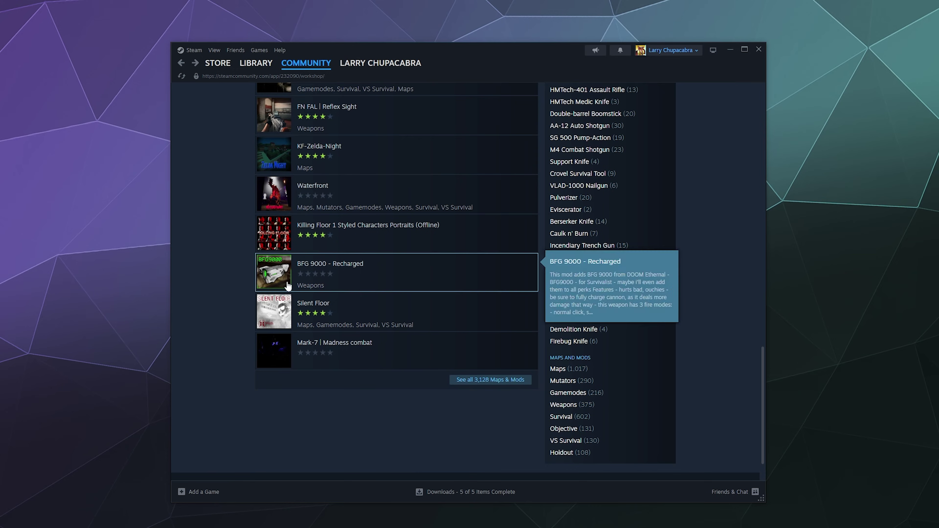
Open BFG 9000 - Recharged, try subscribing, and dismiss the Additional Required Items prompt
{"action": "left_click", "coordinate": [310, 275]}
{"action": "scroll", "coordinate": [406, 333], "scroll_direction": "down", "scroll_amount": 3}
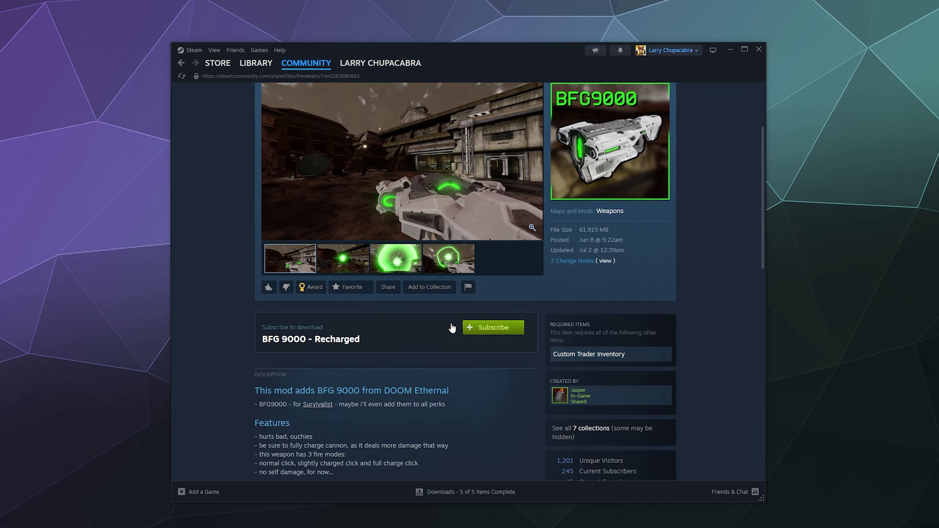
{"action": "left_click", "coordinate": [477, 311]}
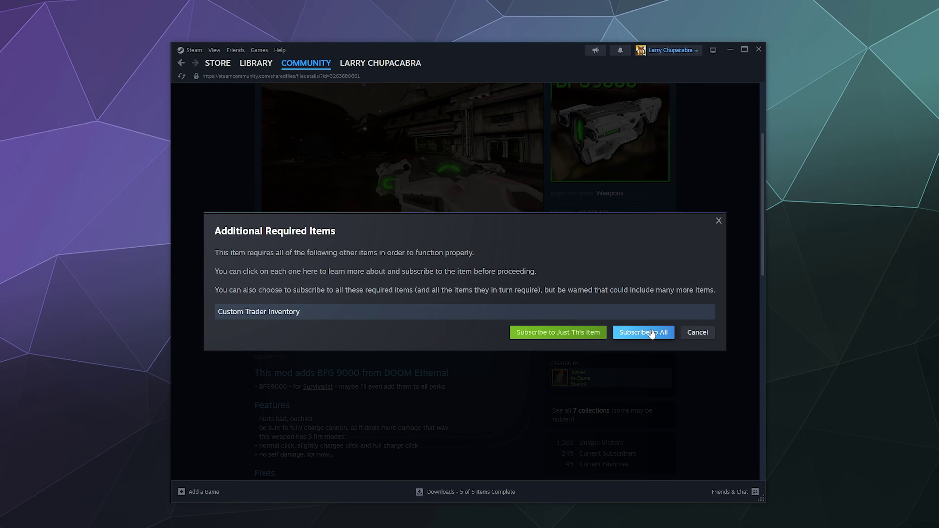
{"action": "scroll", "coordinate": [478, 319], "scroll_direction": "down", "scroll_amount": 5}
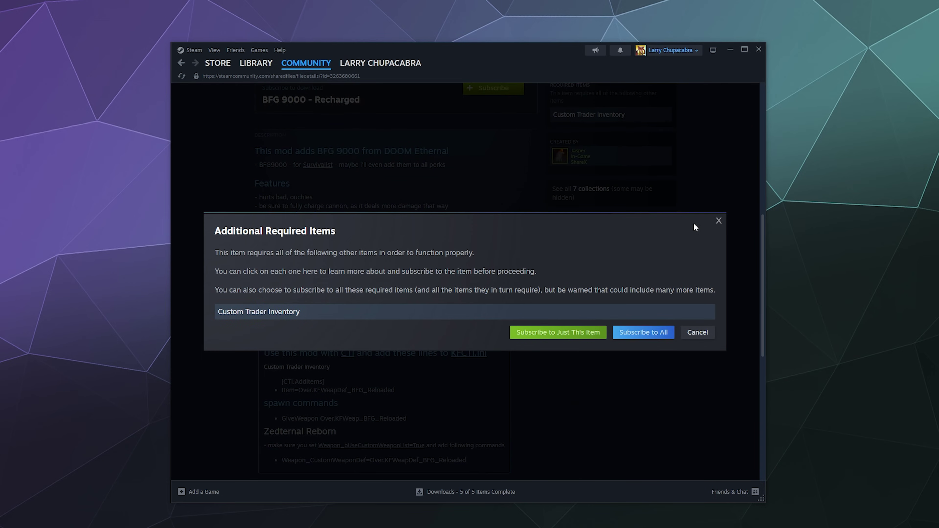
{"action": "left_click", "coordinate": [719, 222]}
{"action": "scroll", "coordinate": [451, 324], "scroll_direction": "up", "scroll_amount": 5}
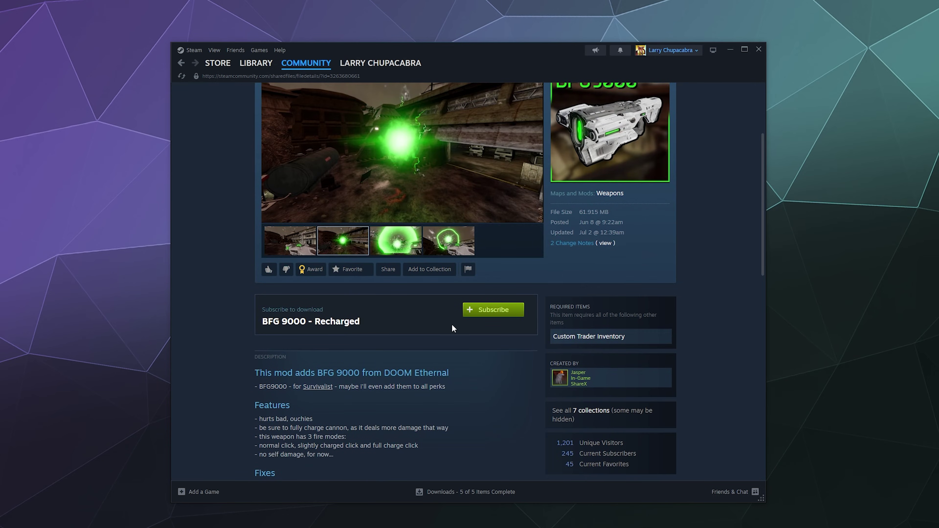
Subscribe to BFG 9000 - Recharged without its required Custom Trader Inventory item
{"action": "left_click", "coordinate": [482, 314]}
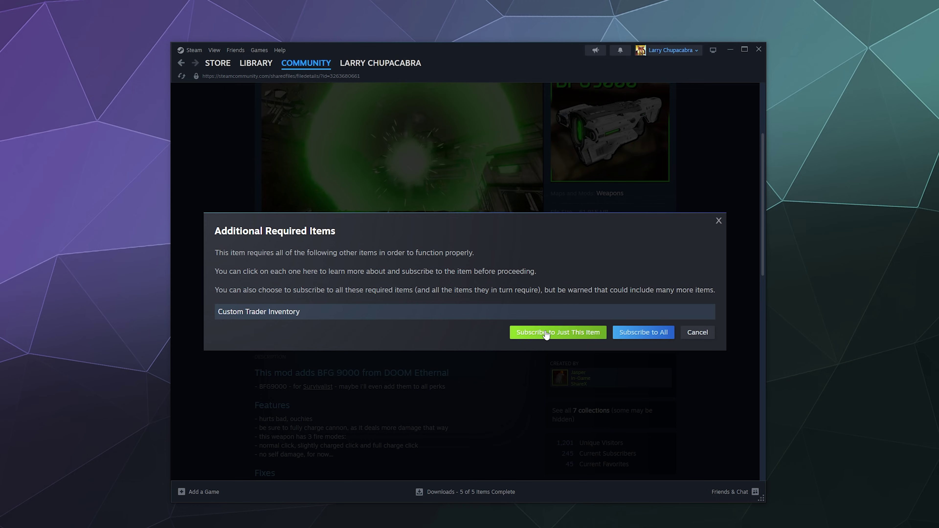
{"action": "left_click", "coordinate": [625, 335]}
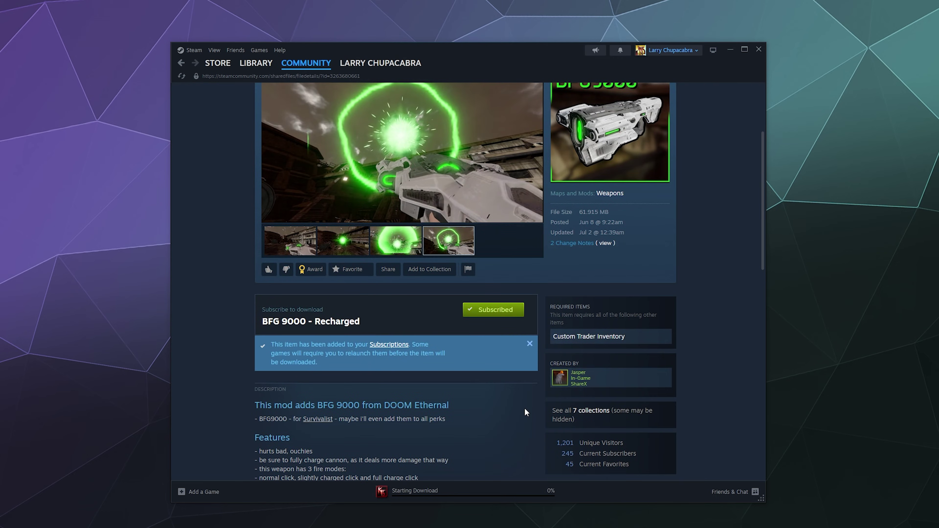
{"action": "scroll", "coordinate": [524, 407], "scroll_direction": "up", "scroll_amount": 4}
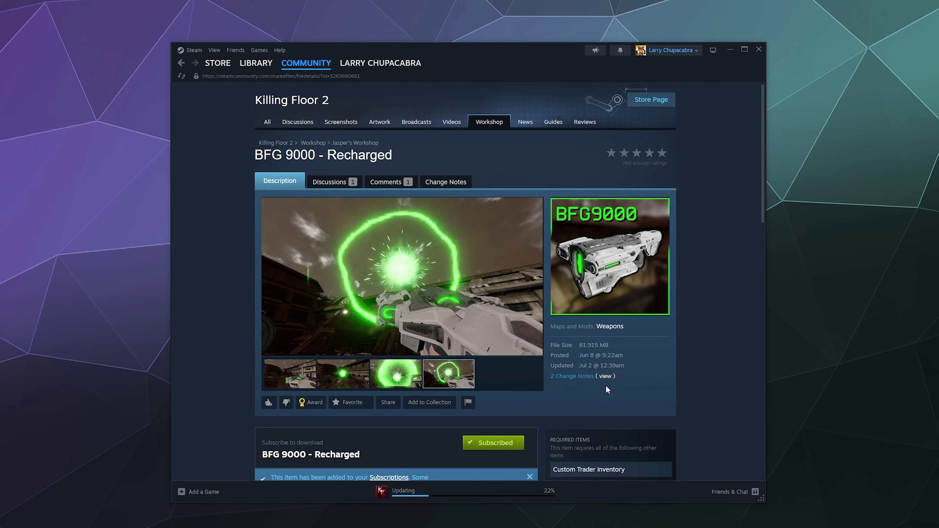
{"action": "scroll", "coordinate": [595, 381], "scroll_direction": "down", "scroll_amount": 4}
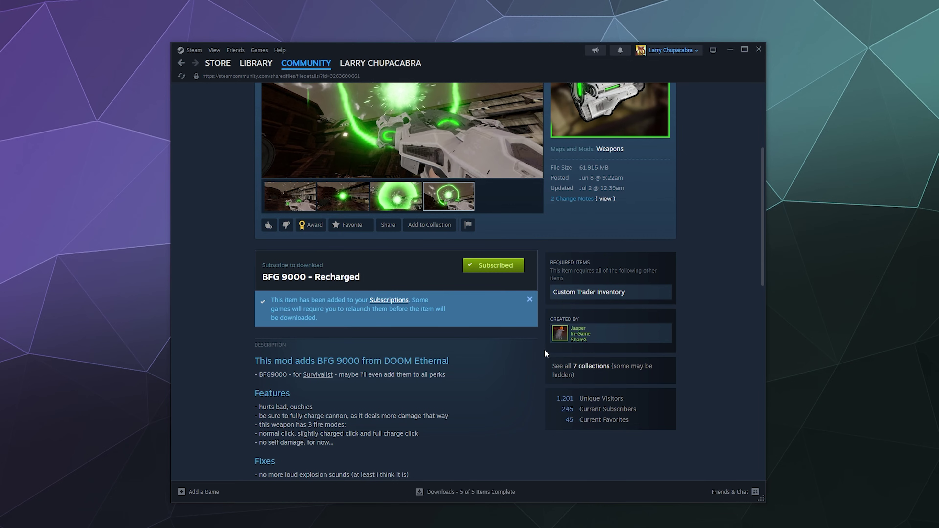
{"action": "scroll", "coordinate": [541, 311], "scroll_direction": "up", "scroll_amount": 3}
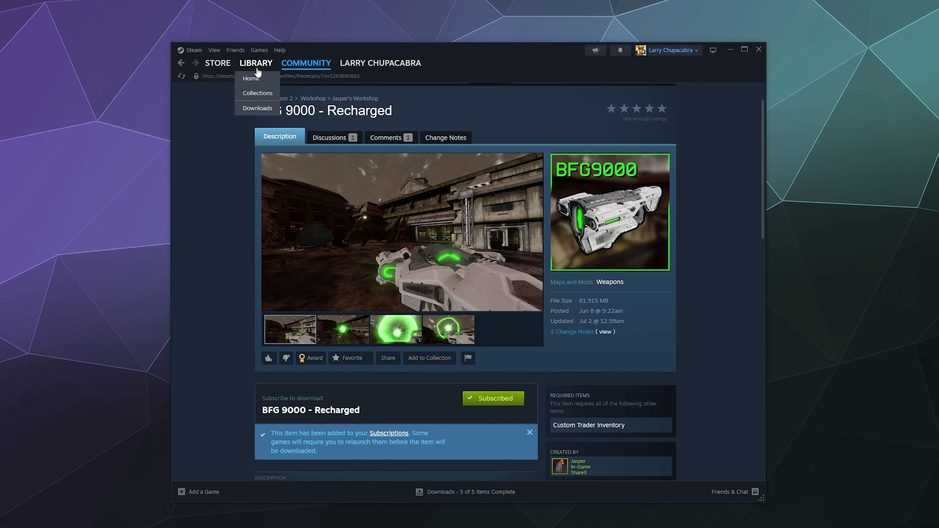
Return to the Library and select Killing Floor 2 in the sidebar
{"action": "left_click", "coordinate": [258, 72]}
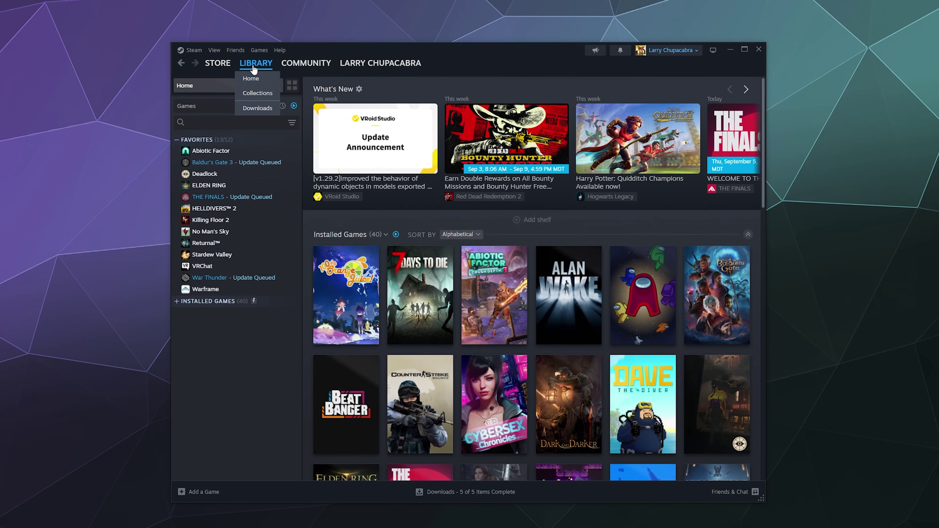
{"action": "left_click", "coordinate": [251, 220]}
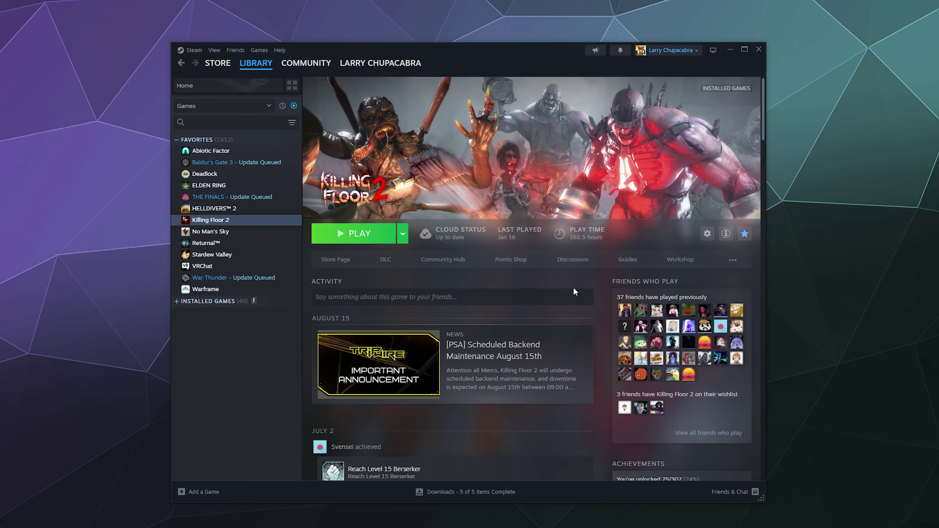